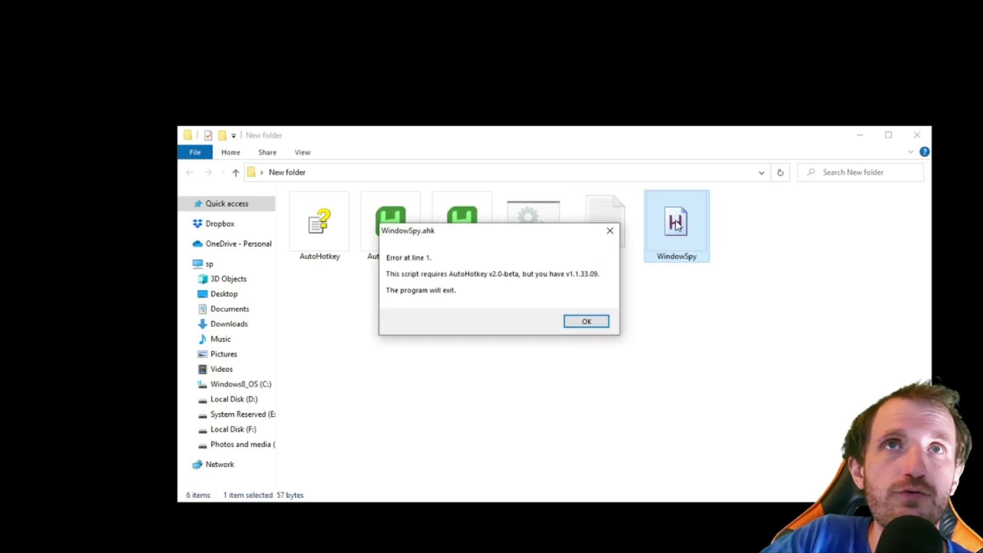
# Step: Dismiss the WindowSpy error and try to run the Install file from New folder
pyautogui.click(583, 320)
pyautogui.click(671, 358)
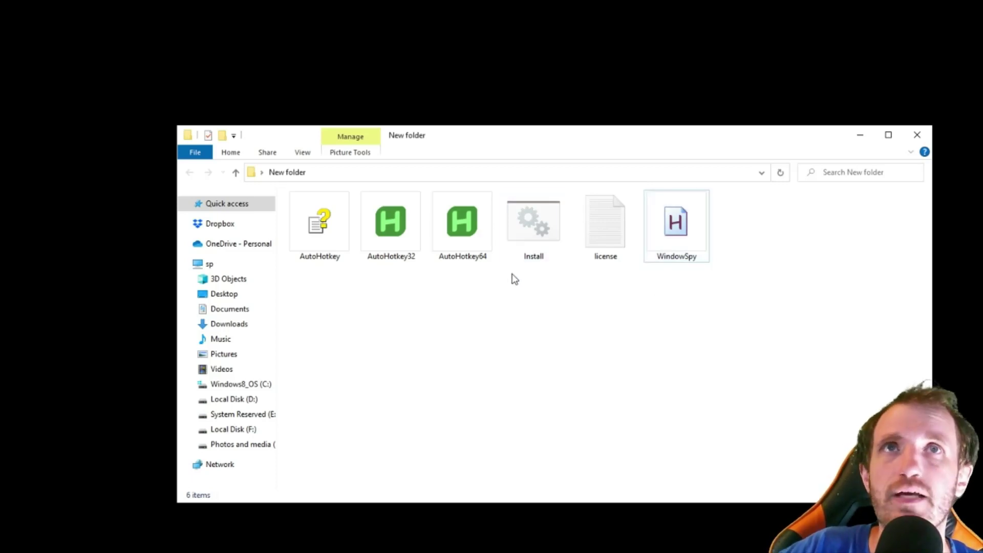
pyautogui.doubleClick(535, 233)
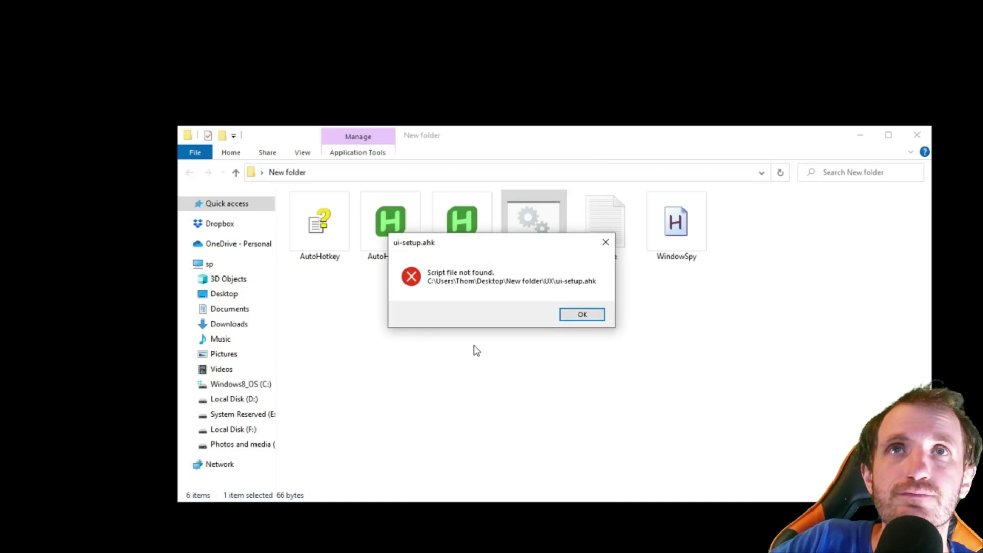
pyautogui.click(581, 316)
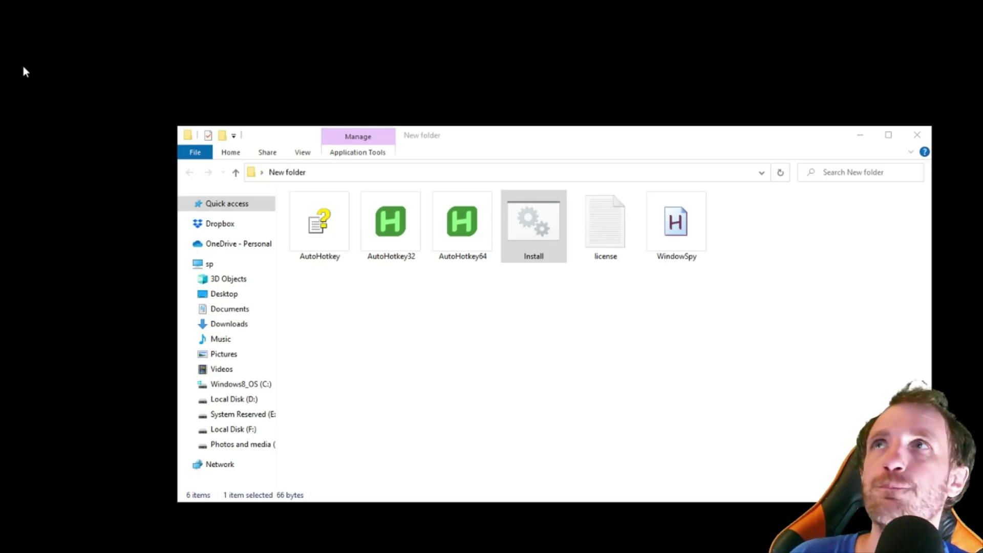
# Step: Add the missing UX folder to New folder and close the lib folder window
pyautogui.moveTo(645, 307); pyautogui.dragTo(658, 329)
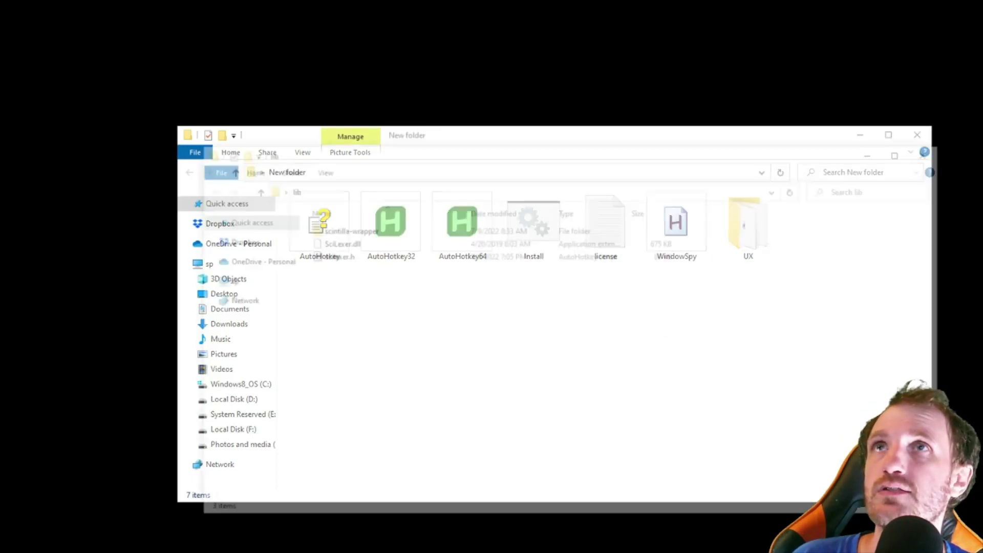
pyautogui.click(933, 149)
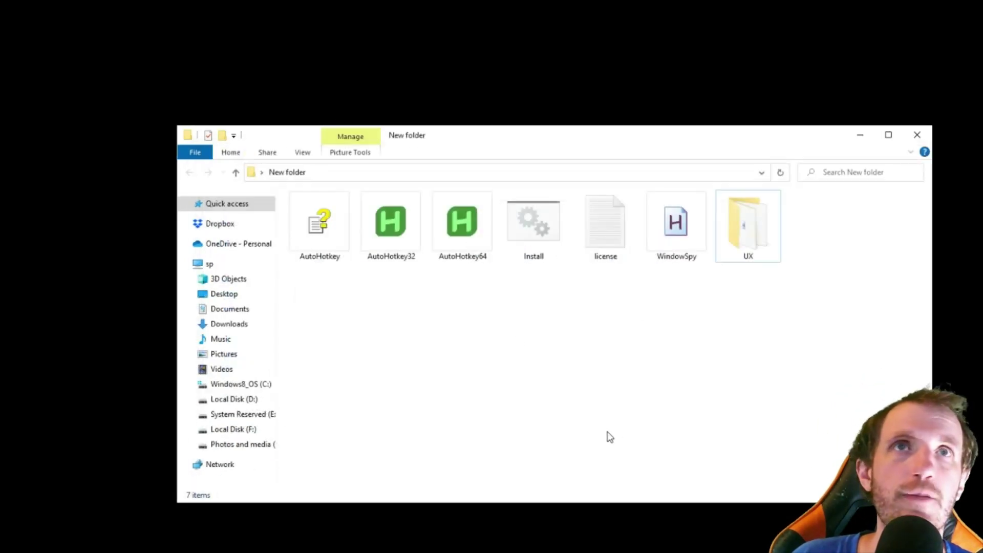
pyautogui.click(761, 245)
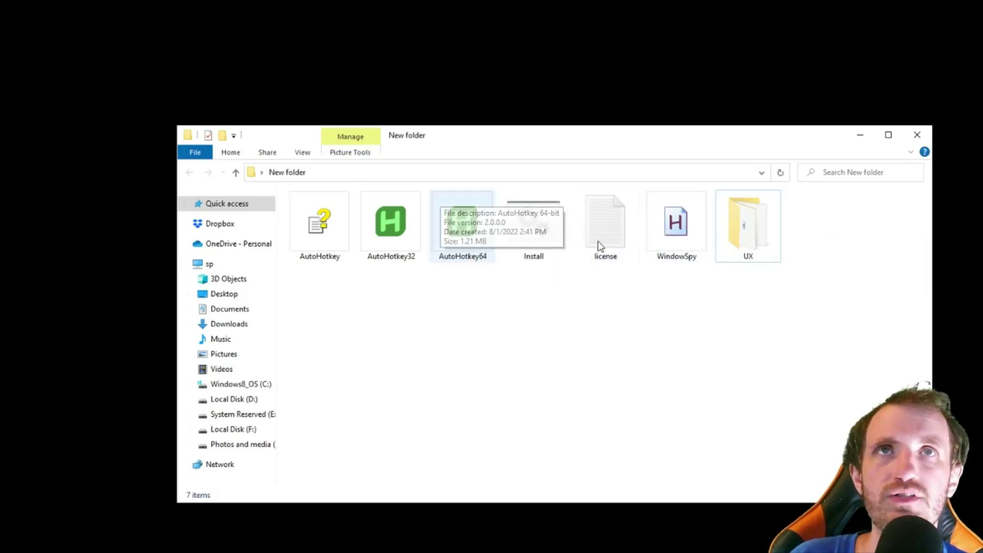
# Step: Run Install and install AutoHotkey v2.0-beta.7 to C:\Program Files\AutoHotkey for all users, closing the source folder window
pyautogui.doubleClick(534, 227)
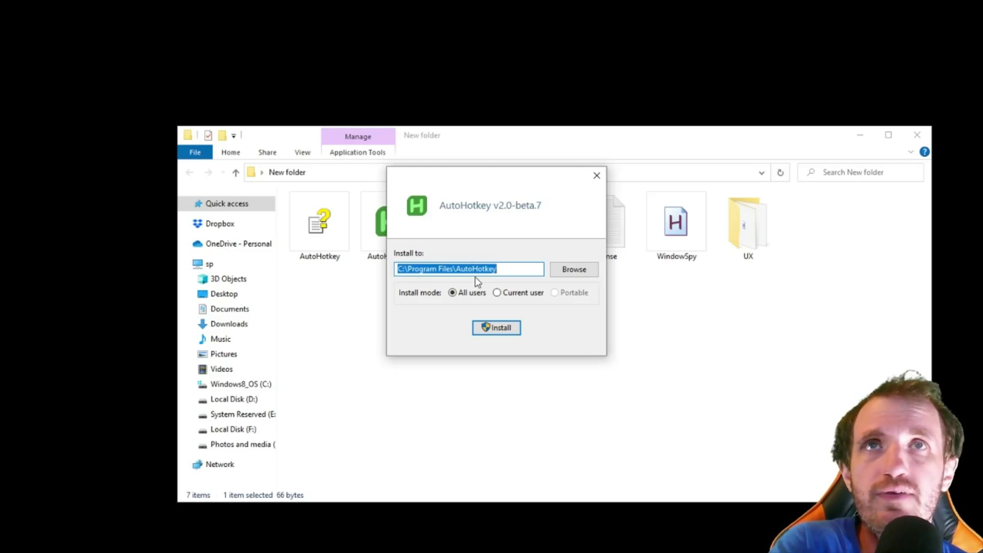
pyautogui.click(576, 270)
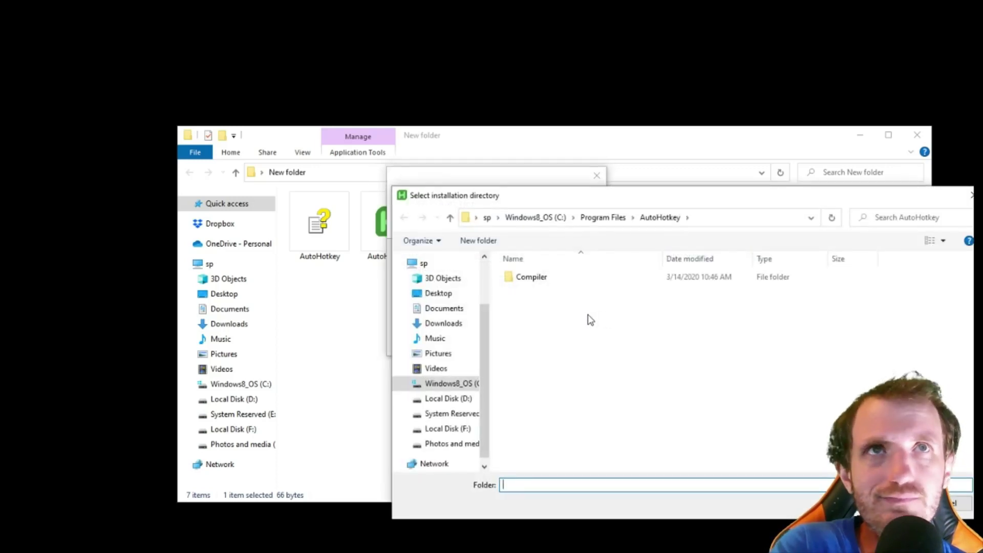
pyautogui.click(970, 195)
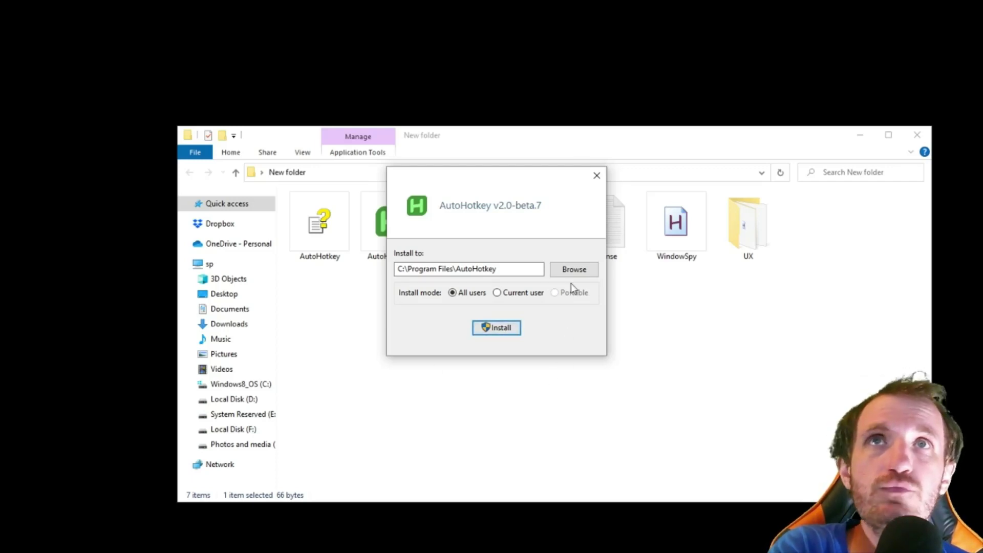
pyautogui.moveTo(487, 183)
pyautogui.mouseDown()
pyautogui.moveTo(547, 339)
pyautogui.moveTo(489, 192)
pyautogui.mouseUp()
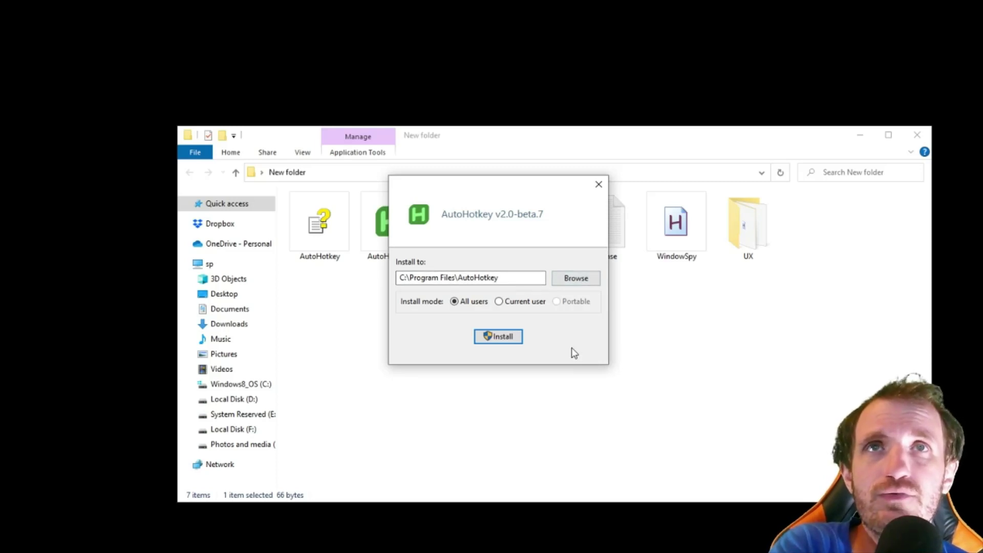
pyautogui.click(499, 336)
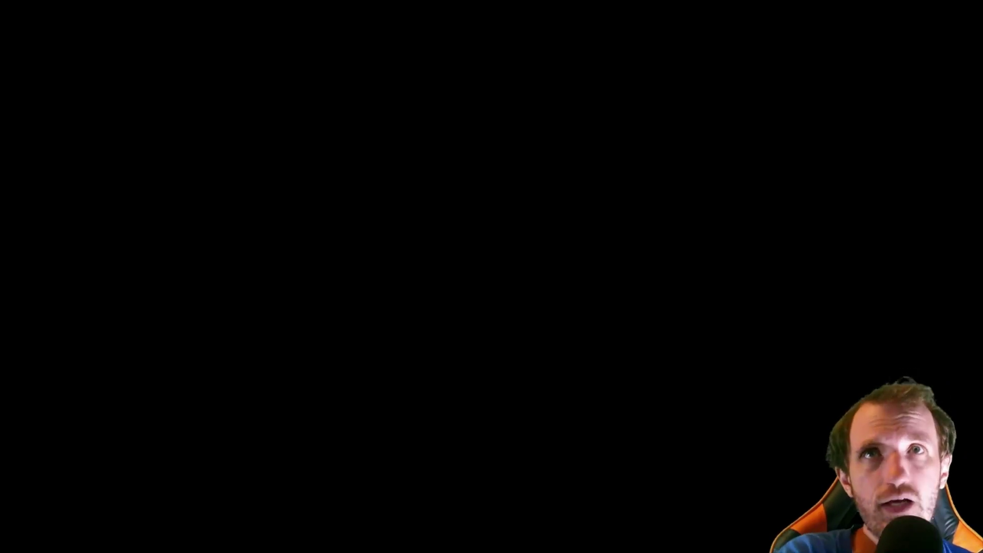
pyautogui.click(539, 402)
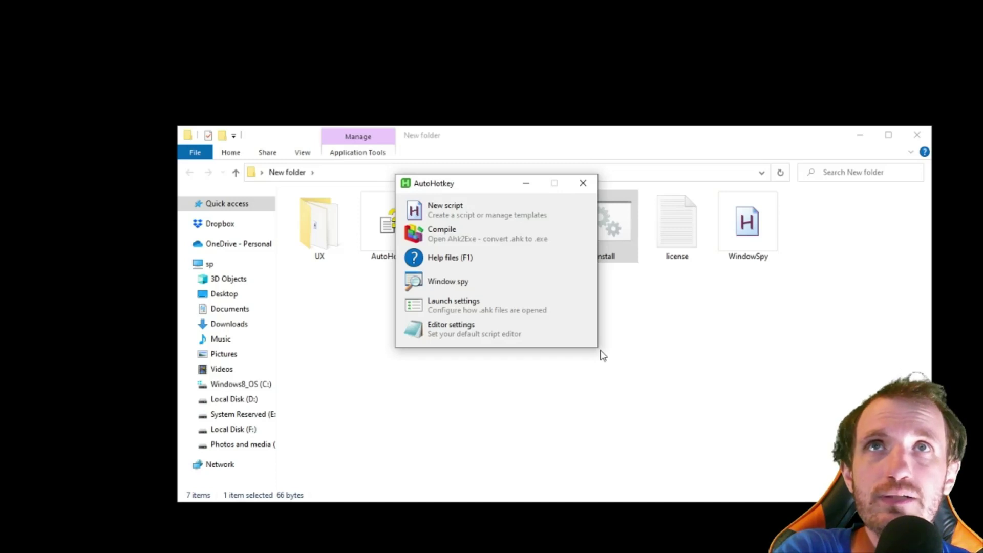
pyautogui.moveTo(475, 180)
pyautogui.mouseDown()
pyautogui.moveTo(479, 261)
pyautogui.moveTo(487, 185)
pyautogui.mouseUp()
pyautogui.click(917, 135)
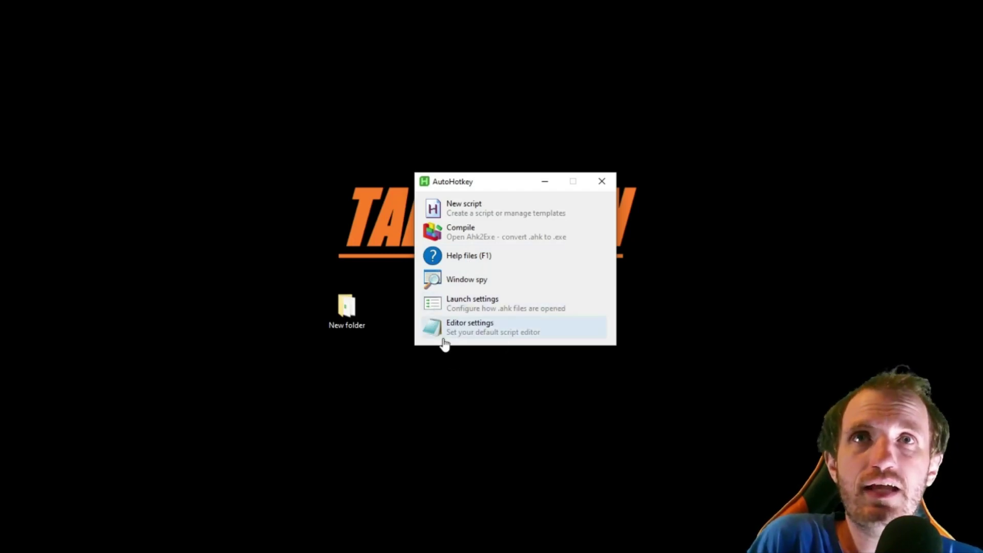
# Step: Set Visual Studio Code as the default script editor in AutoHotkey
pyautogui.click(472, 336)
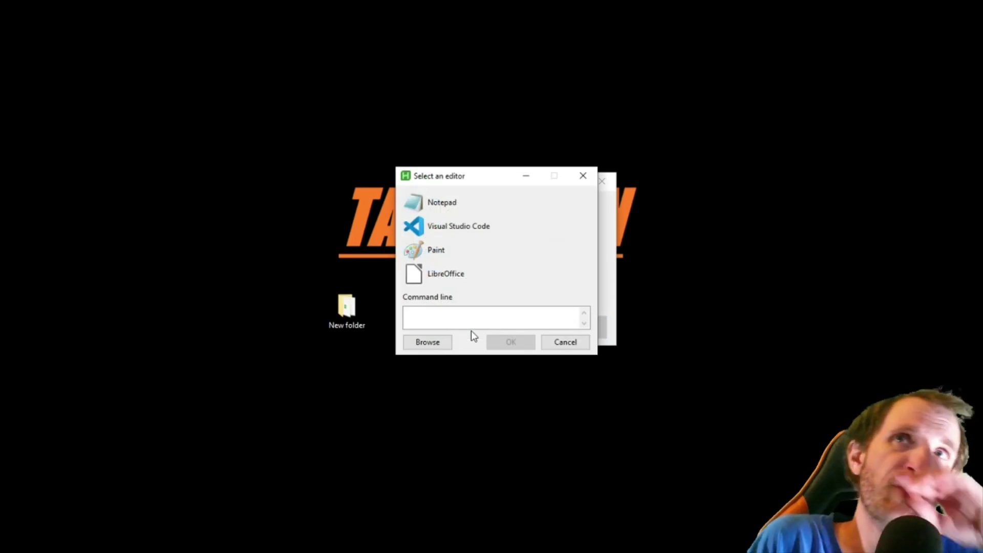
pyautogui.click(449, 228)
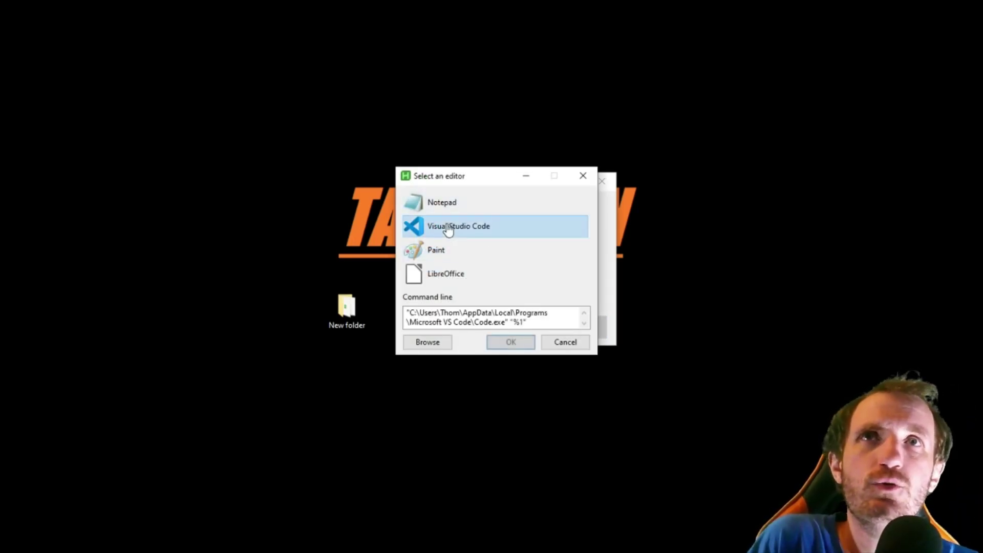
pyautogui.click(500, 340)
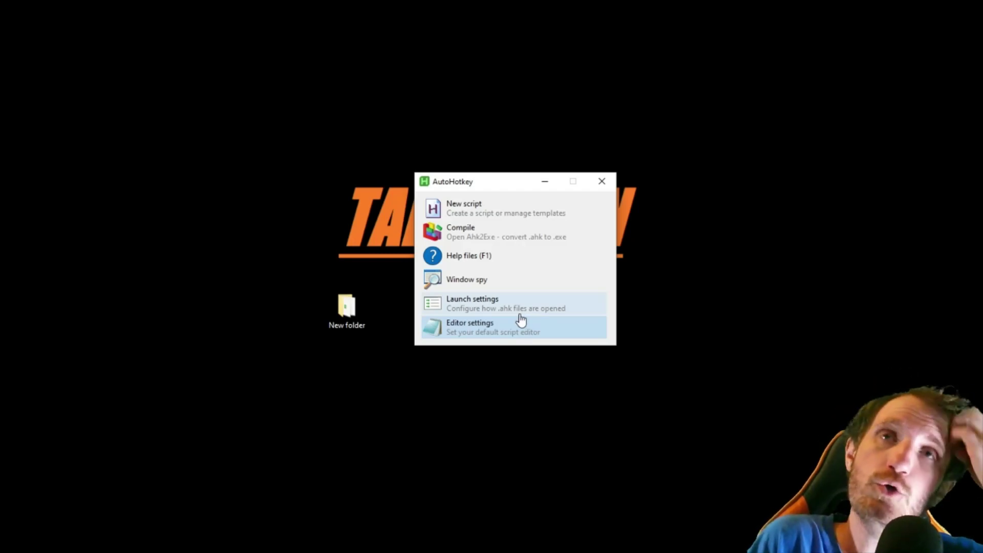
# Step: Review the launch settings for the v1 interpreter and failed version detection, keeping Unicode 64-bit and Ask the user
pyautogui.click(488, 308)
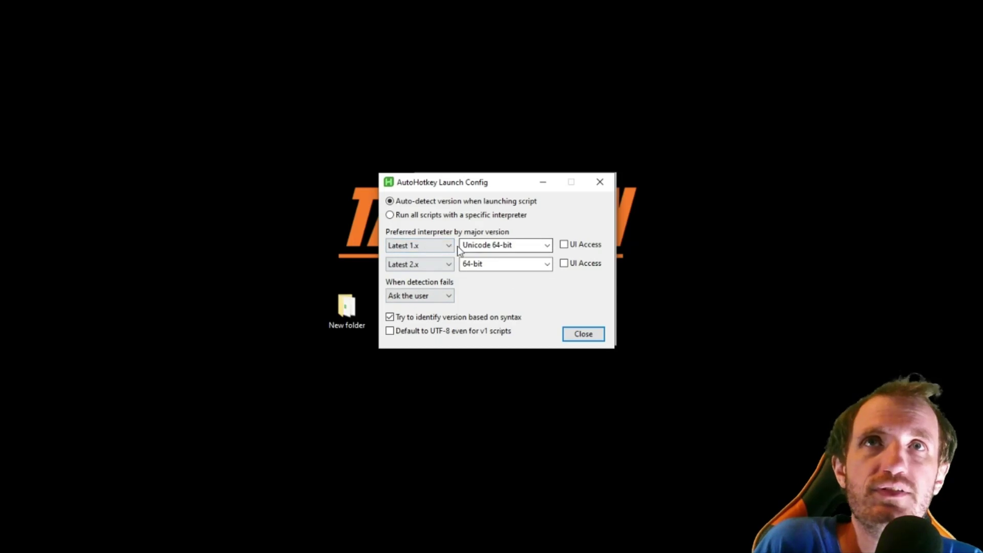
pyautogui.click(547, 246)
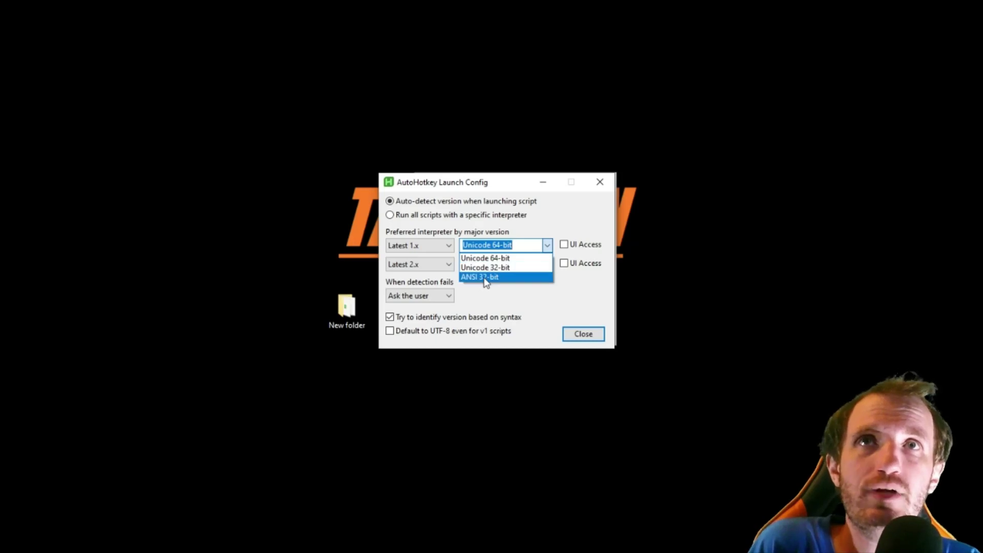
pyautogui.click(527, 301)
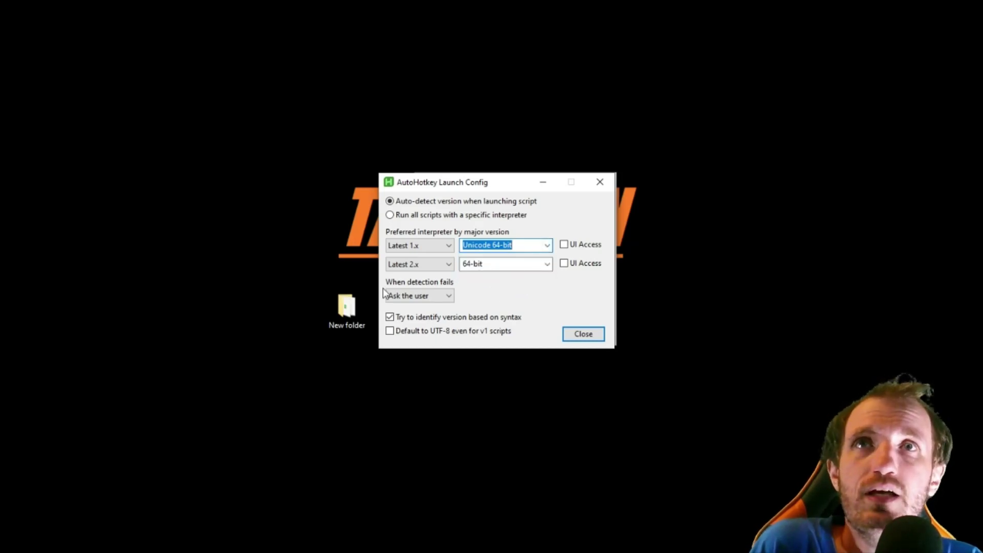
pyautogui.click(449, 297)
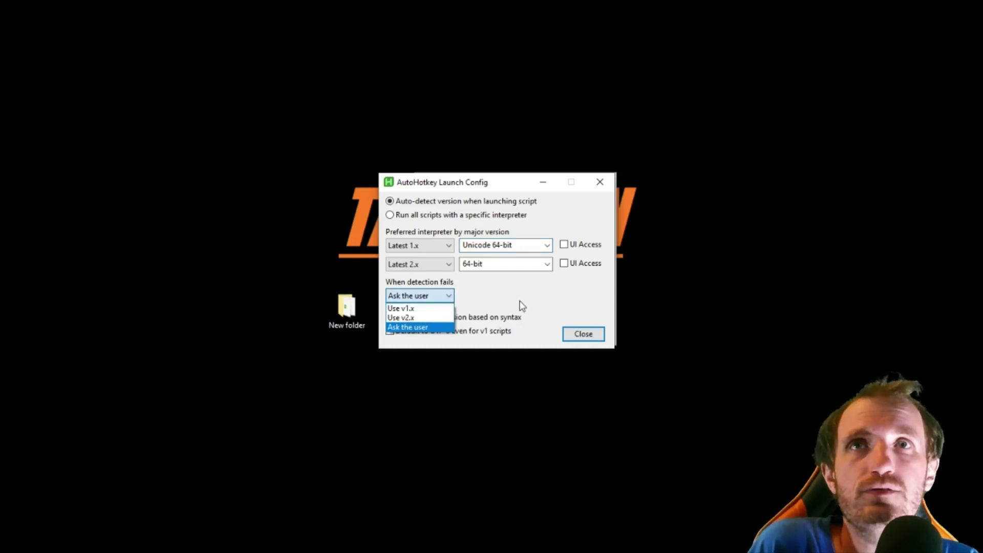
pyautogui.click(429, 327)
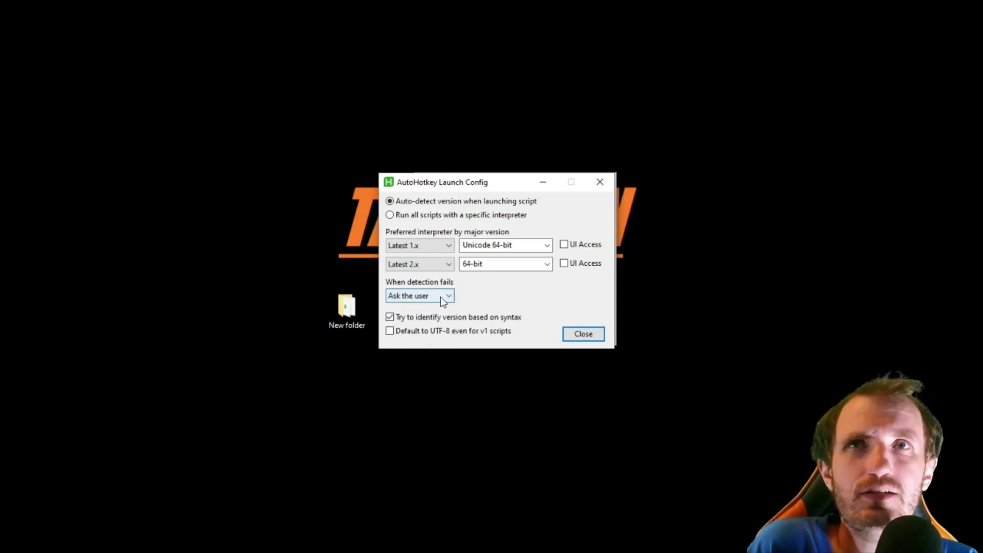
pyautogui.click(582, 334)
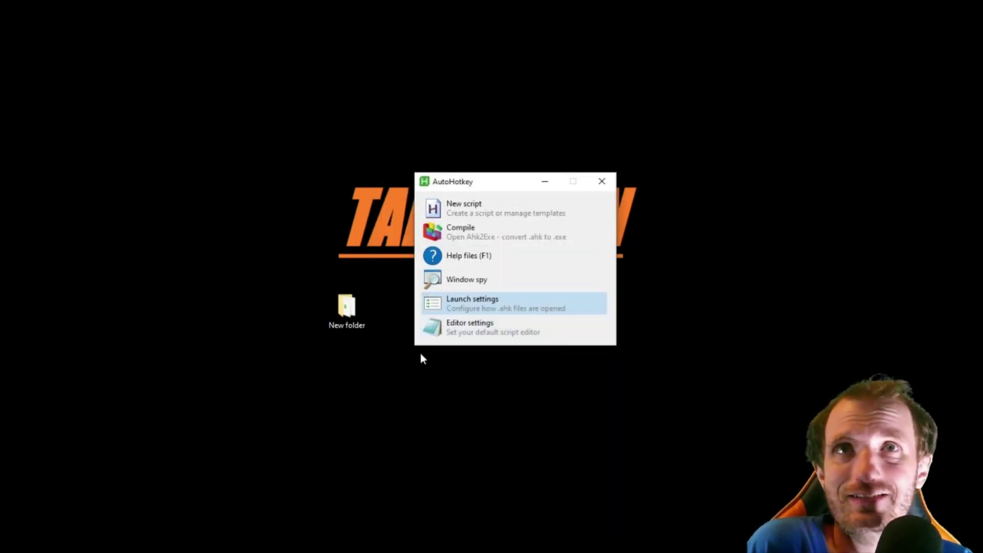
# Step: Open Window Spy, inspect the Chrome window's details with it, and close it
pyautogui.click(476, 282)
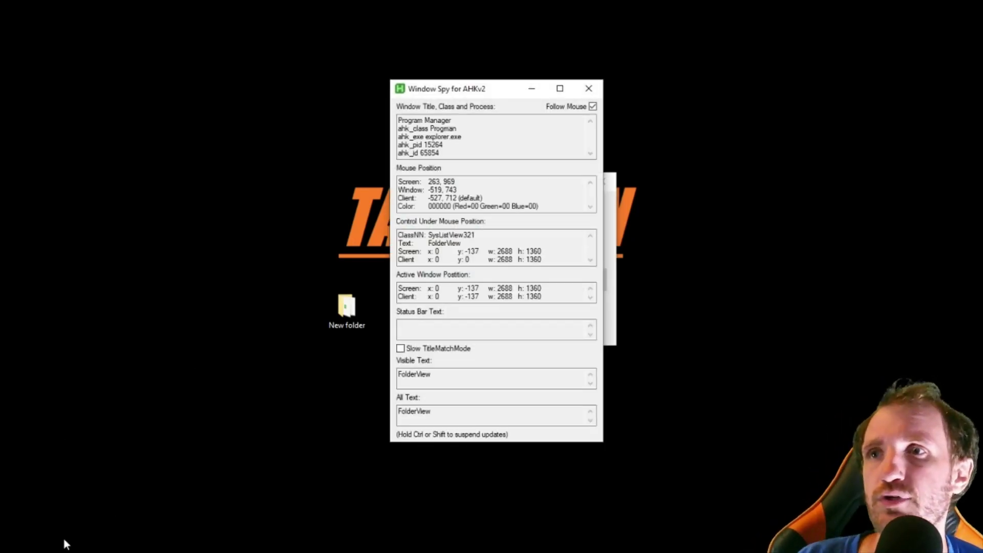
pyautogui.click(110, 539)
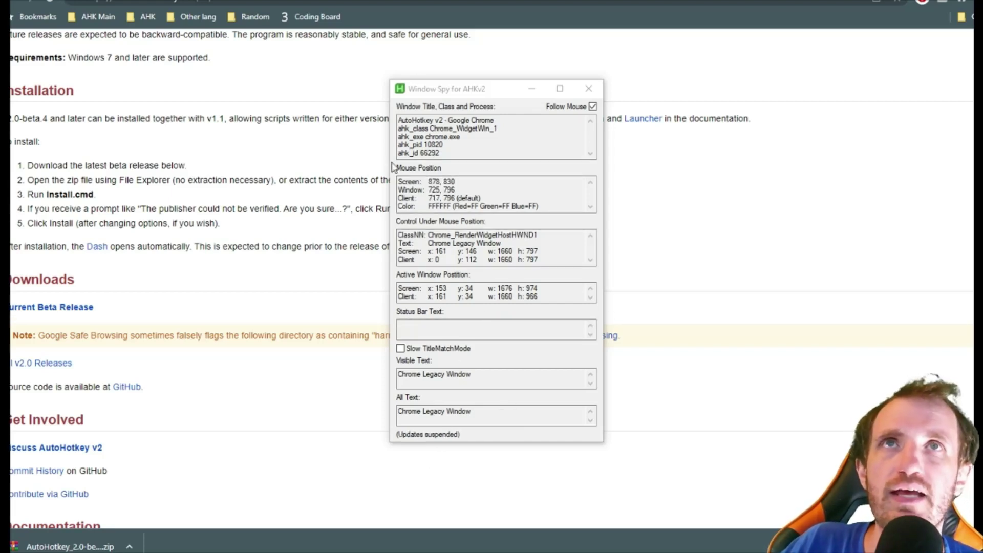
pyautogui.click(588, 89)
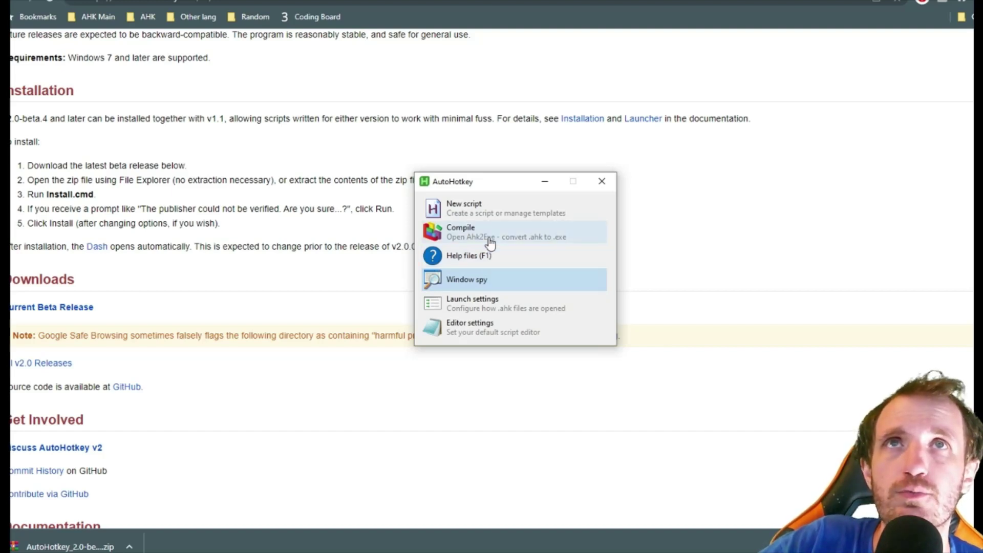
# Step: Create a new script named "test for video" from the Empty template
pyautogui.click(467, 210)
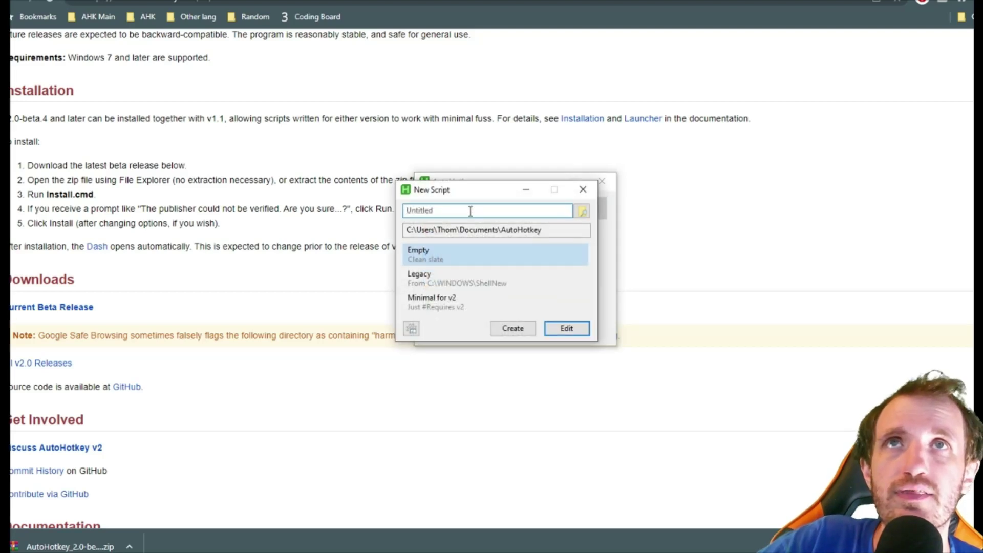
pyautogui.press('BackSpace')
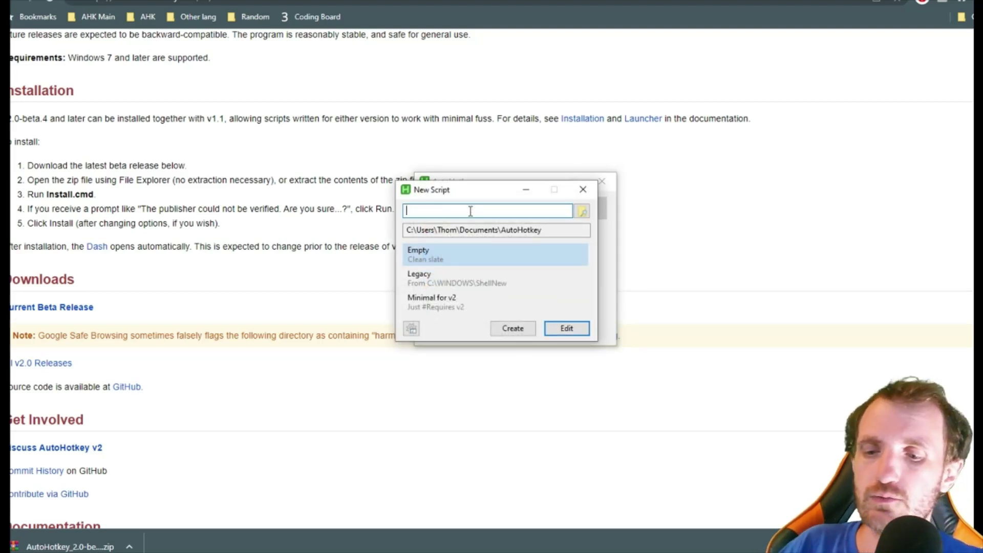
pyautogui.write('test for video')
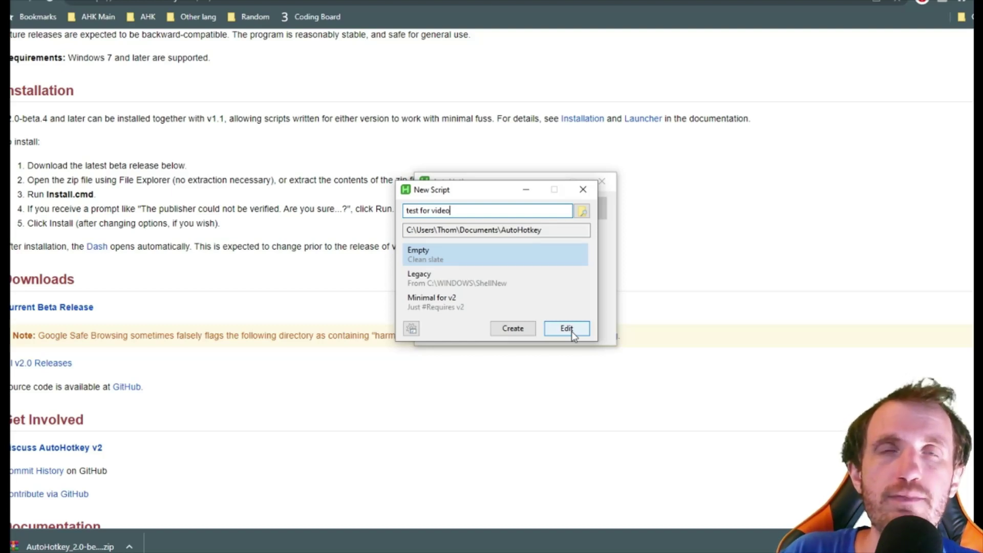
pyautogui.click(509, 330)
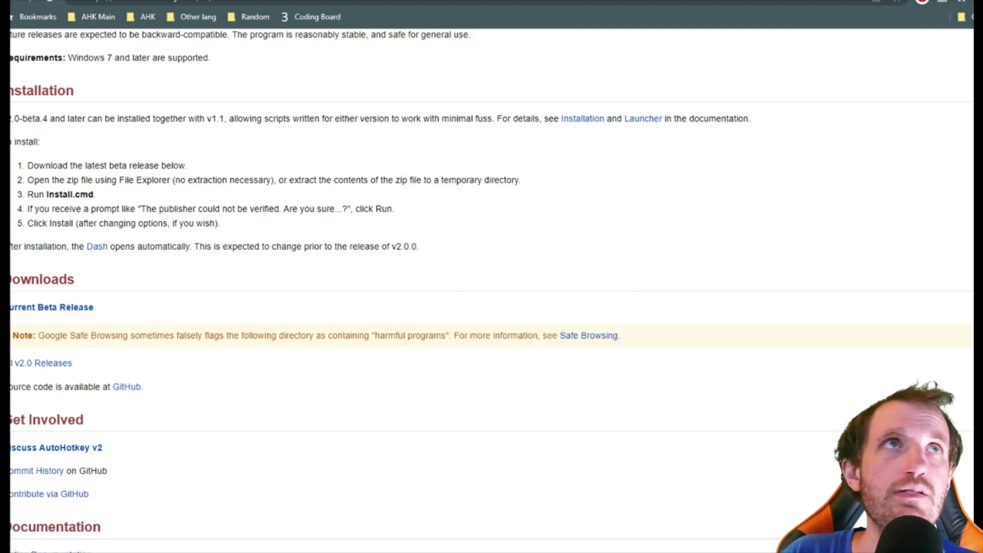
# Step: Minimise the browser and reopen the AutoHotkey New Script dialog to check where scripts are saved
pyautogui.click(942, 2)
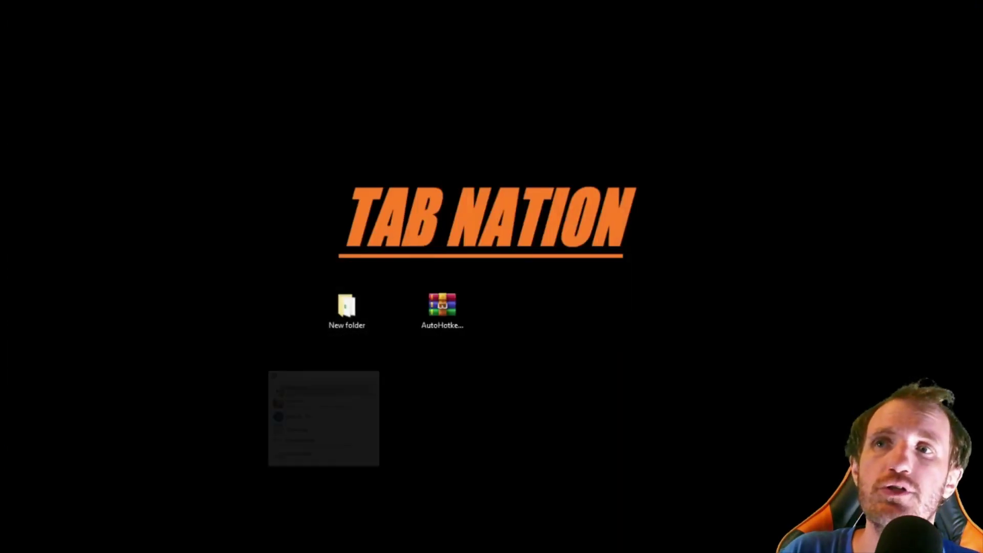
pyautogui.doubleClick(439, 302)
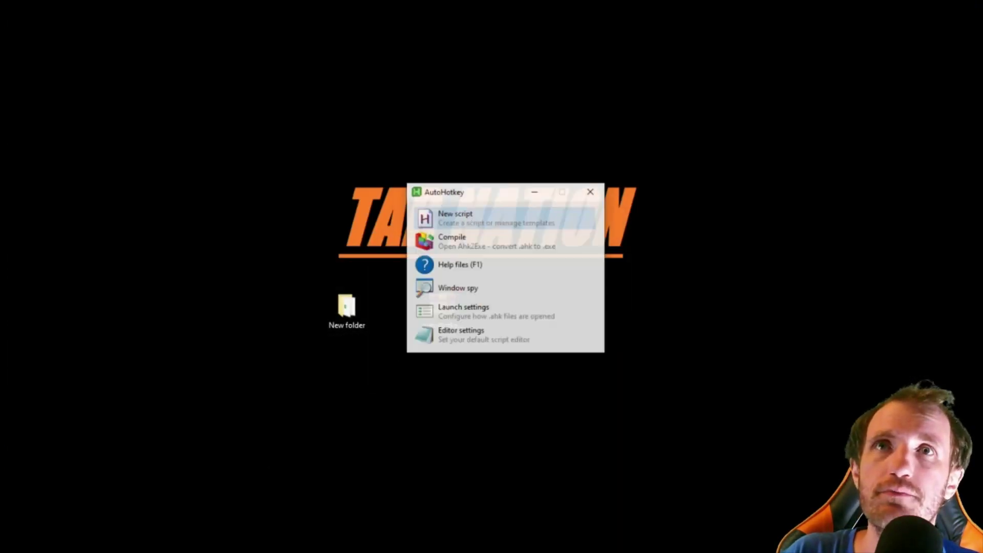
pyautogui.click(478, 210)
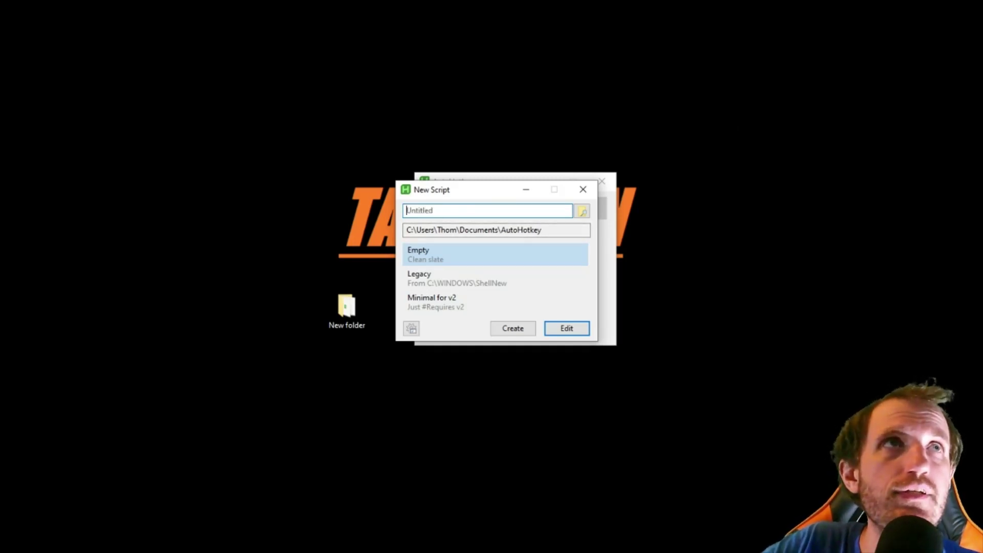
# Step: Switch to File Explorer and open the Autohotkey folder inside Documents
pyautogui.click(577, 330)
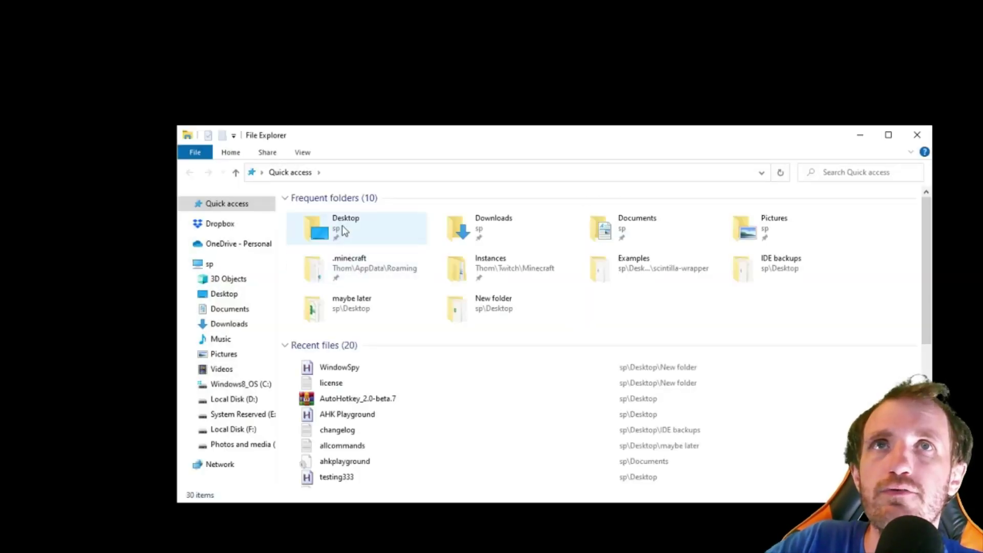
pyautogui.click(229, 309)
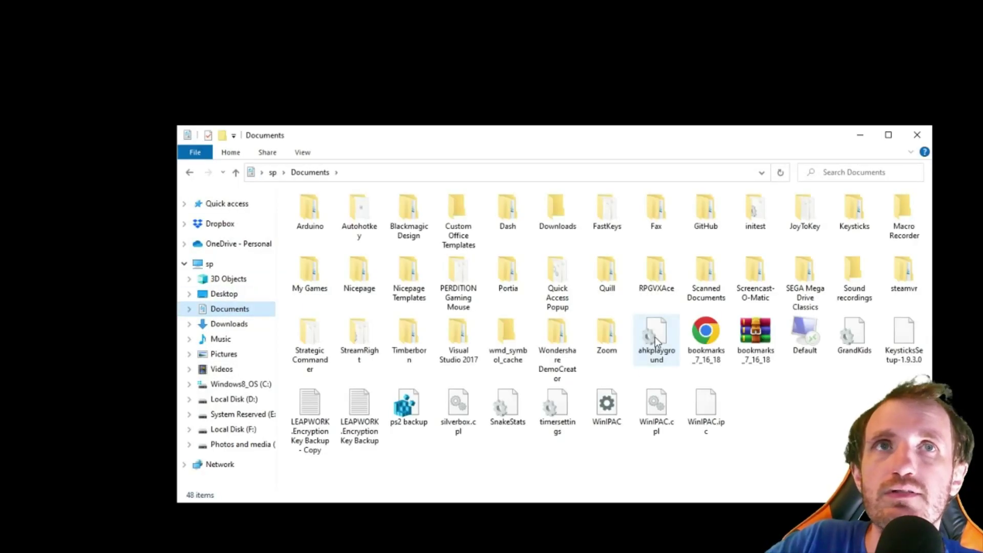
pyautogui.doubleClick(357, 225)
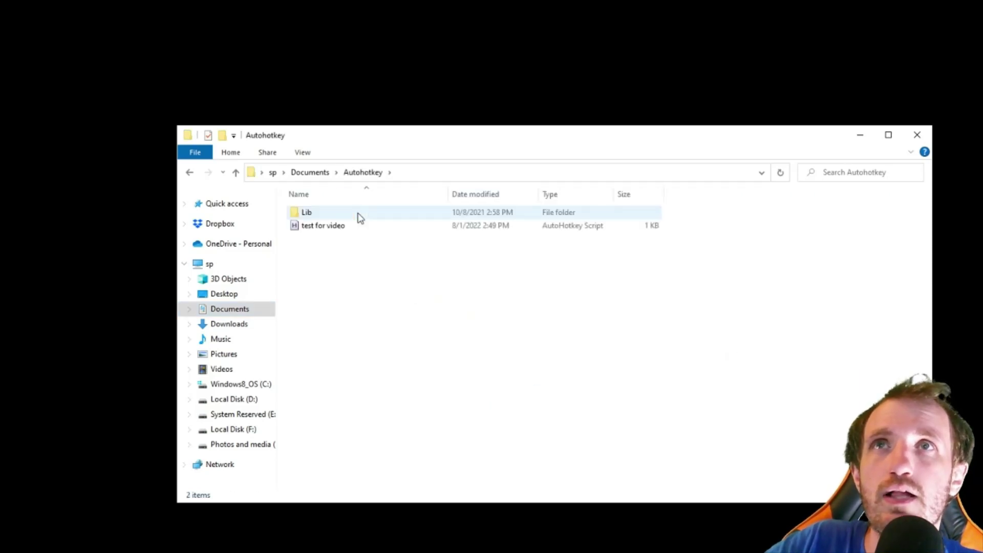
# Step: Open the "test for video" script in Notepad++ to view its contents, and close the file
pyautogui.rightClick(336, 229)
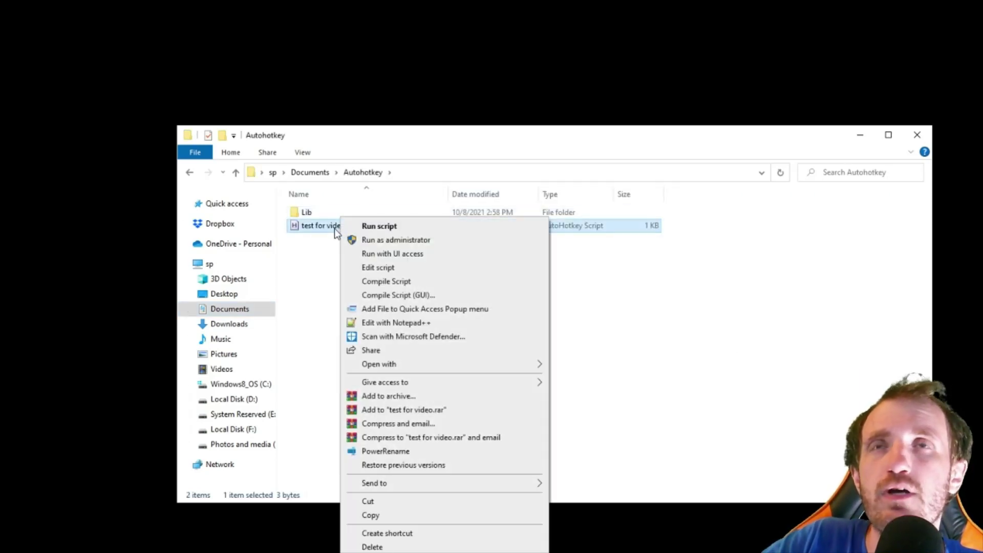
pyautogui.click(386, 322)
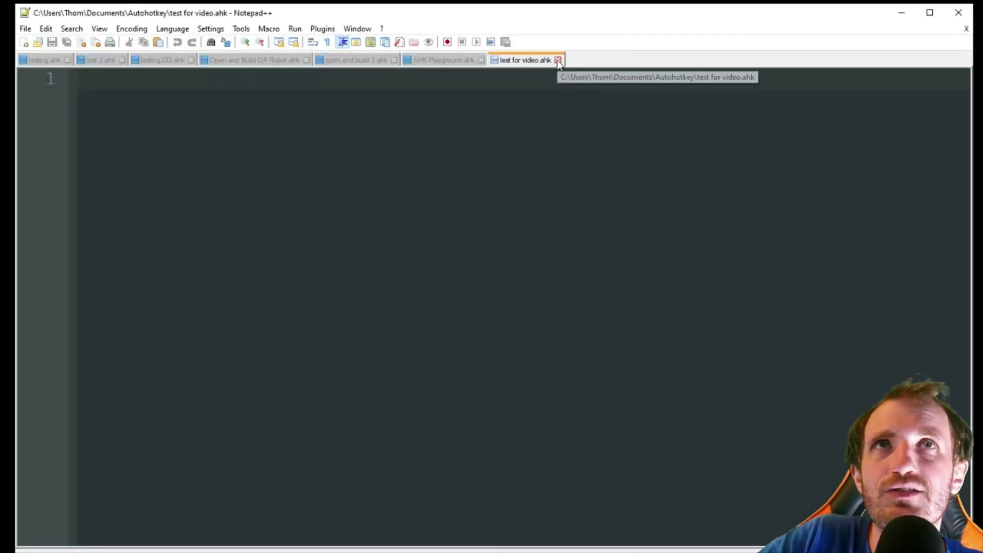
pyautogui.click(558, 60)
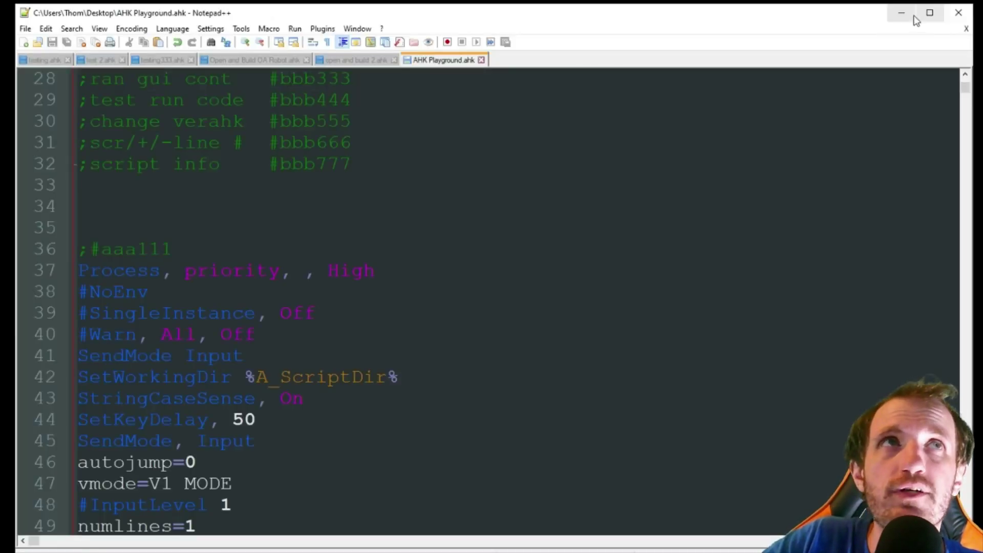
# Step: Create a new blank document in Notepad++ and minimise the editor
pyautogui.click(24, 42)
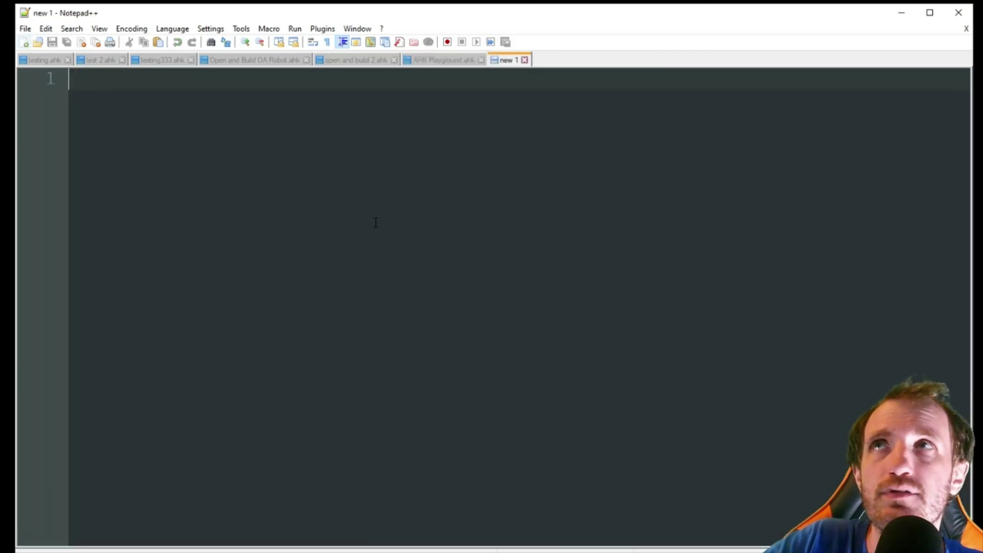
pyautogui.click(902, 13)
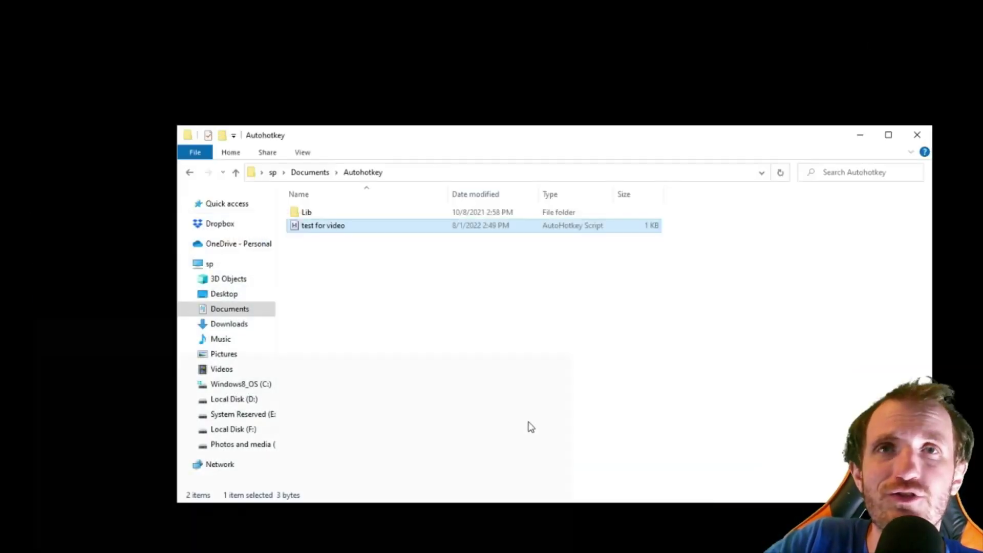
# Step: Close the Autohotkey folder window, the New Script dialog and the AutoHotkey window behind it to clear the desktop
pyautogui.click(917, 134)
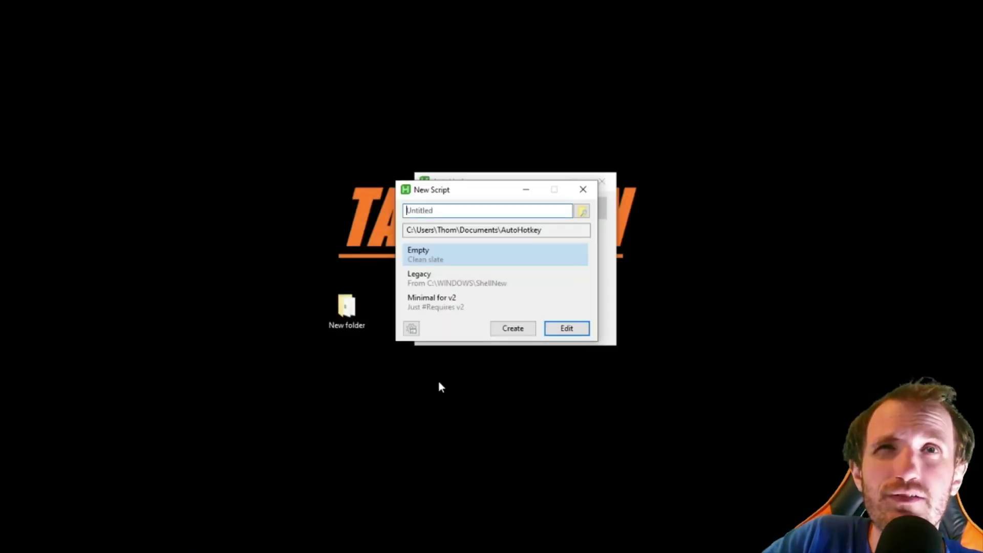
pyautogui.click(597, 189)
pyautogui.click(599, 184)
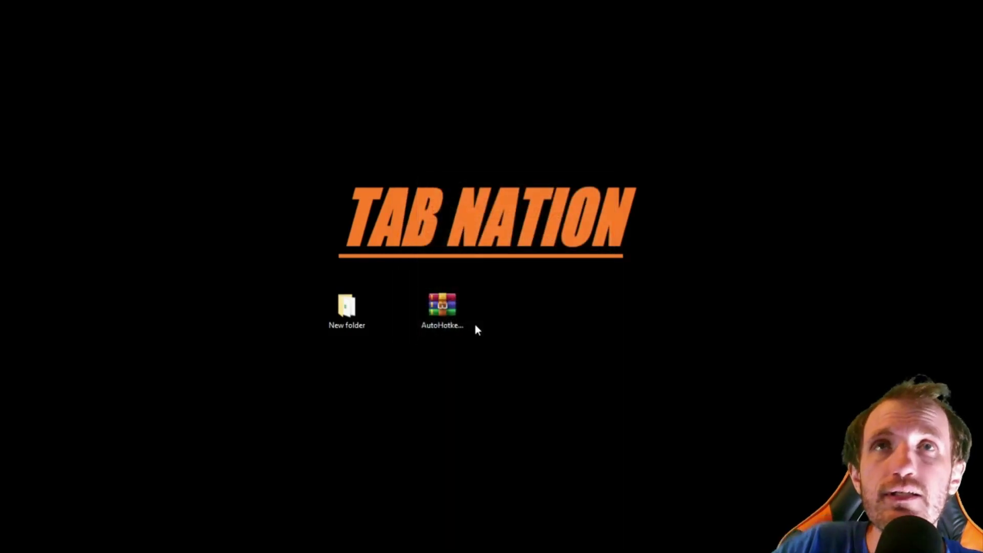